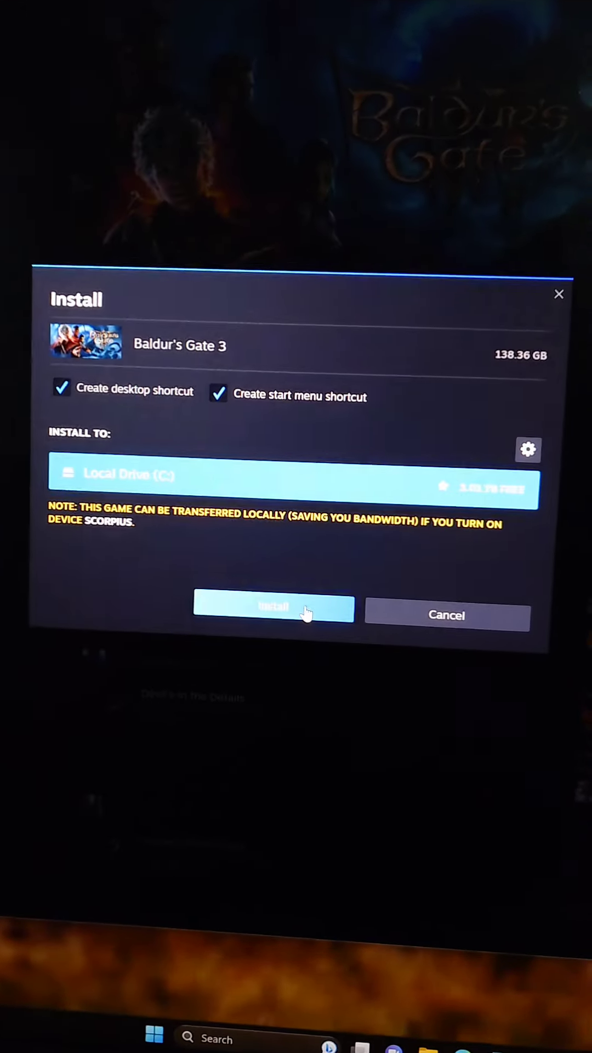
Install Baldur's Gate 3 to Local Drive (C:) and accept its EULA
click(337, 597)
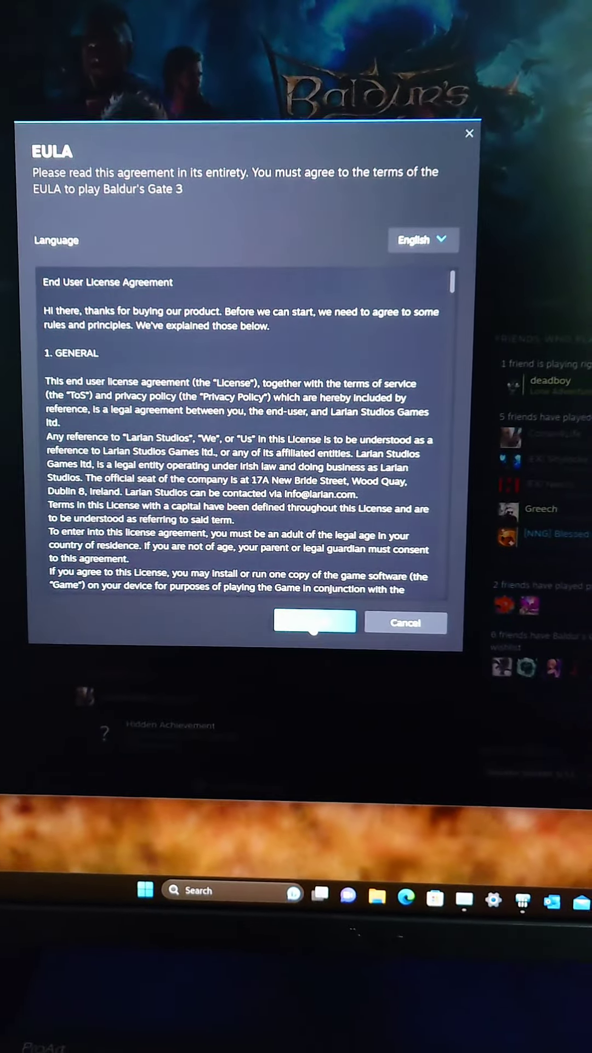
click(352, 634)
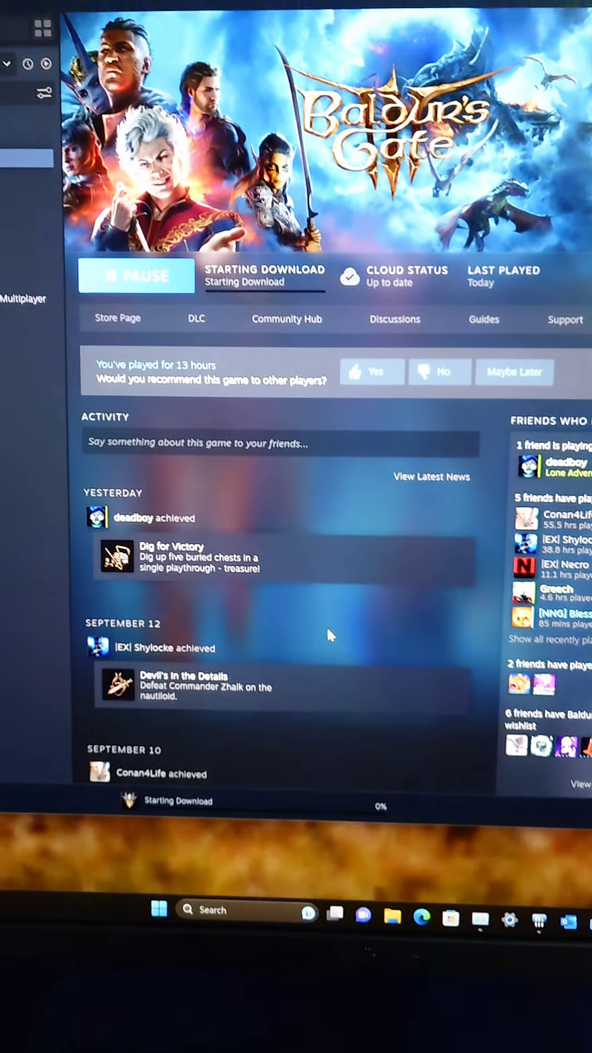